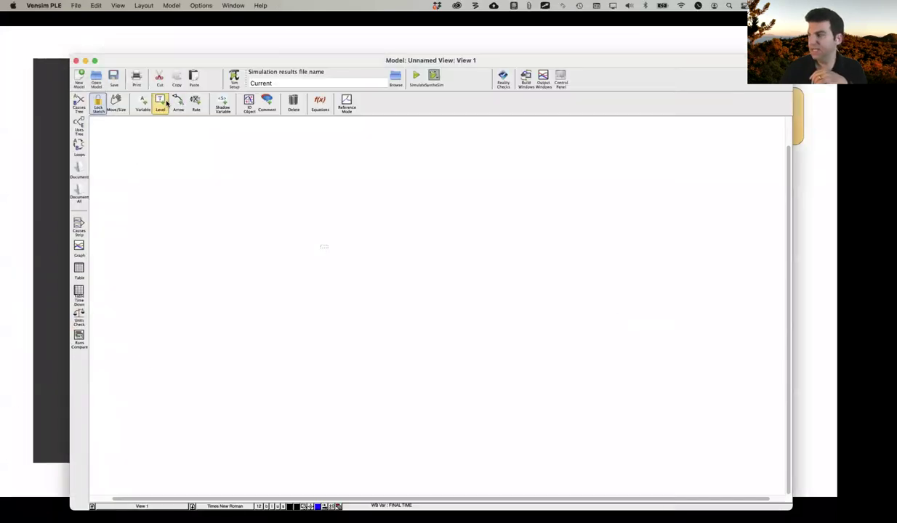
# Add a level named "Water Level" to the blank sketch
pyautogui.click(160, 100)
pyautogui.click(280, 206)
pyautogui.write('Water Level')
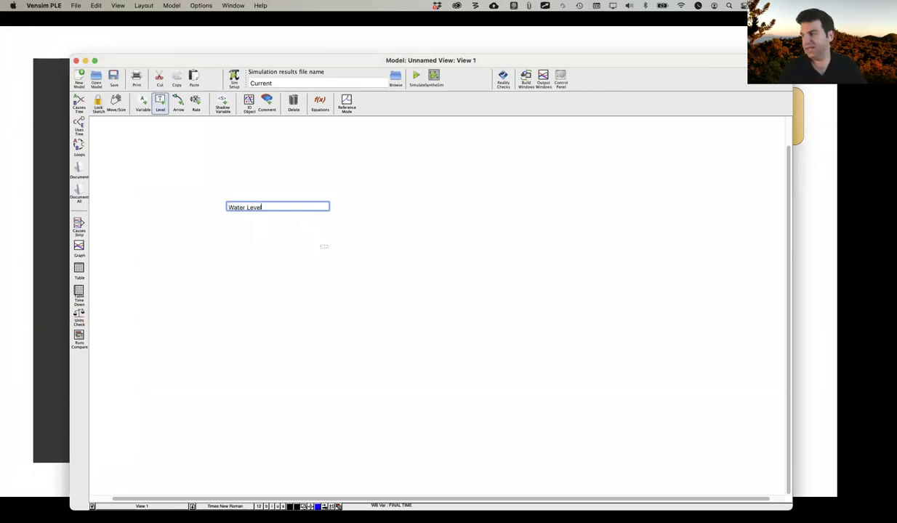
pyautogui.press('Return')
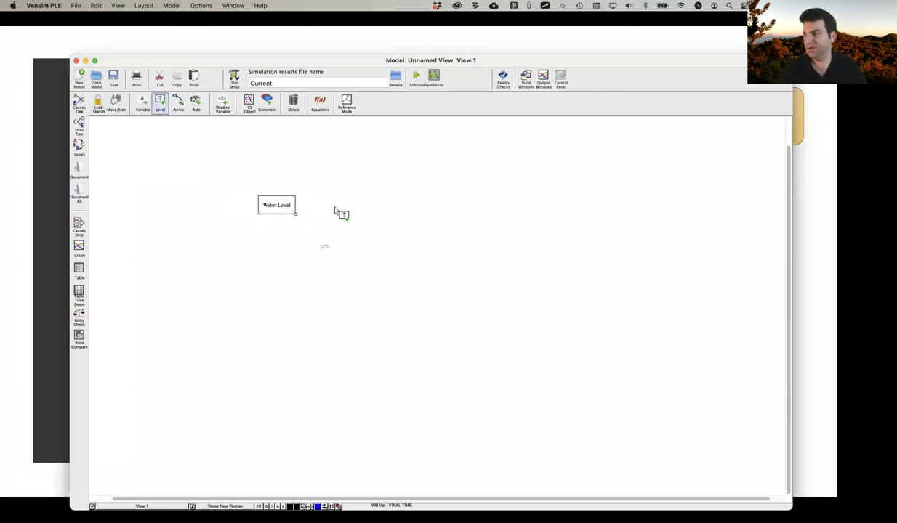
pyautogui.press('1')
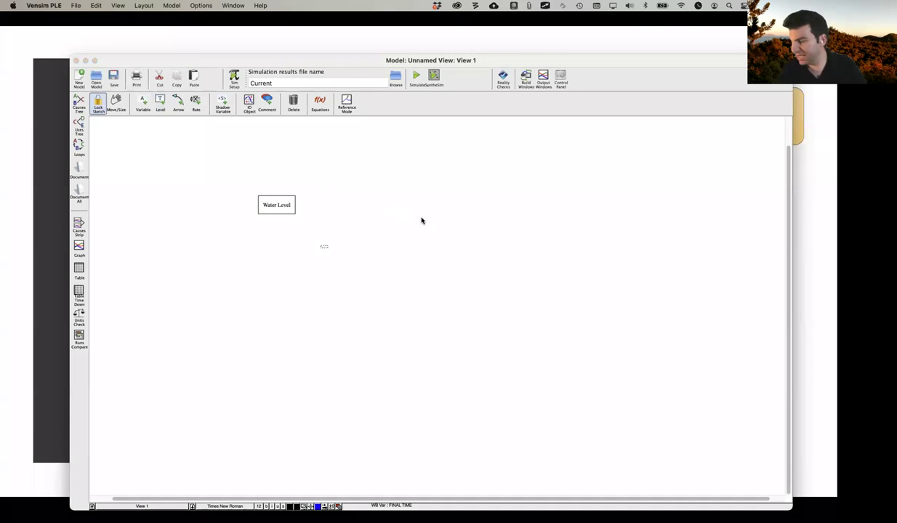
# Enlarge the font of the Water Level label in the sketch
pyautogui.scroll(2, 421, 221)
pyautogui.hscroll(1, 422, 221)
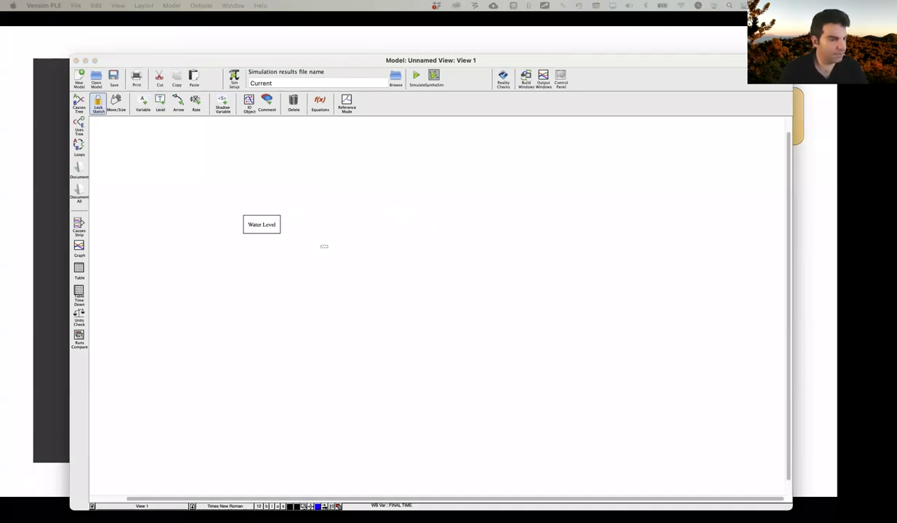
pyautogui.click(520, 65)
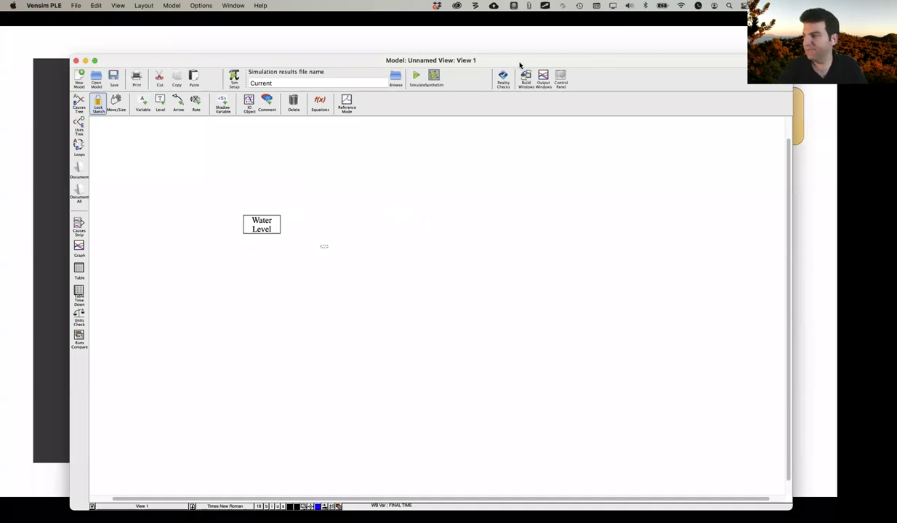
# Add a rate named "inflow" running from an empty point in the sketch into the Water Level box
pyautogui.click(320, 101)
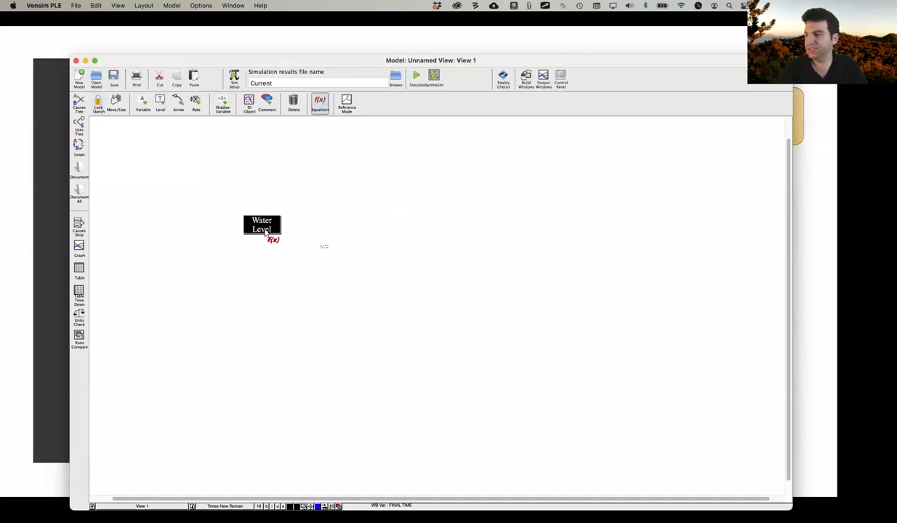
pyautogui.click(196, 102)
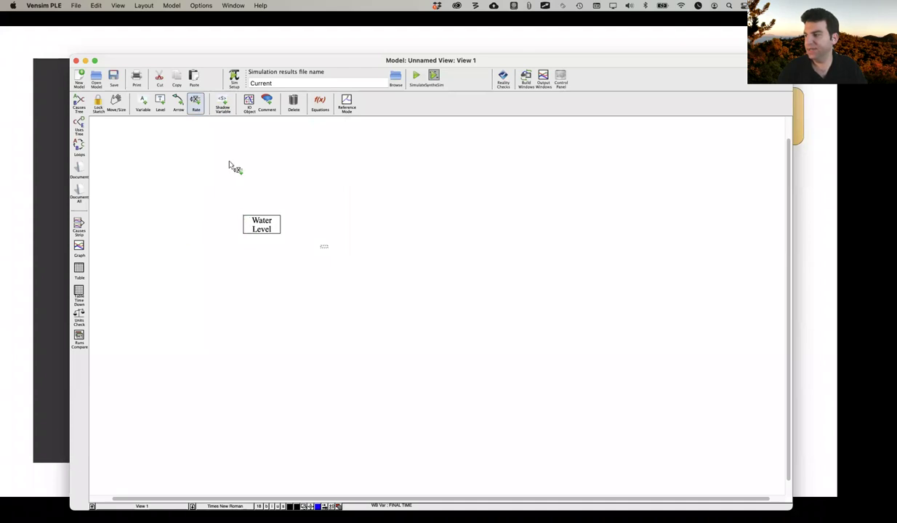
pyautogui.click(157, 221)
pyautogui.click(263, 229)
pyautogui.write('inflow')
pyautogui.press('Return')
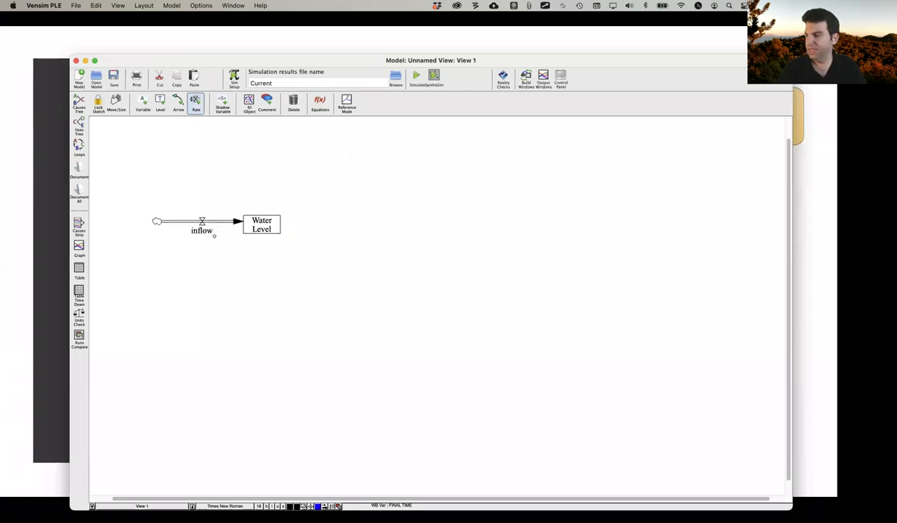
# Add a rate named "outflow" running from the Water Level box to an empty point beyond it
pyautogui.click(267, 219)
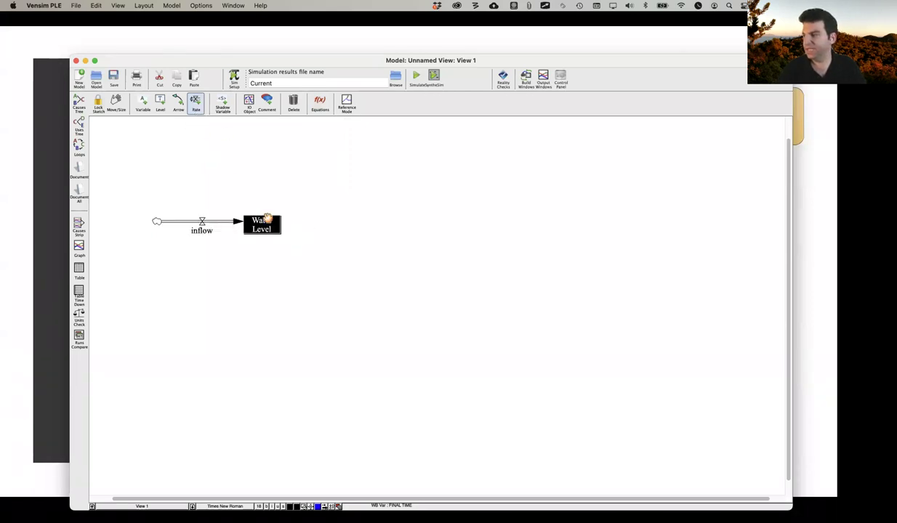
pyautogui.click(361, 228)
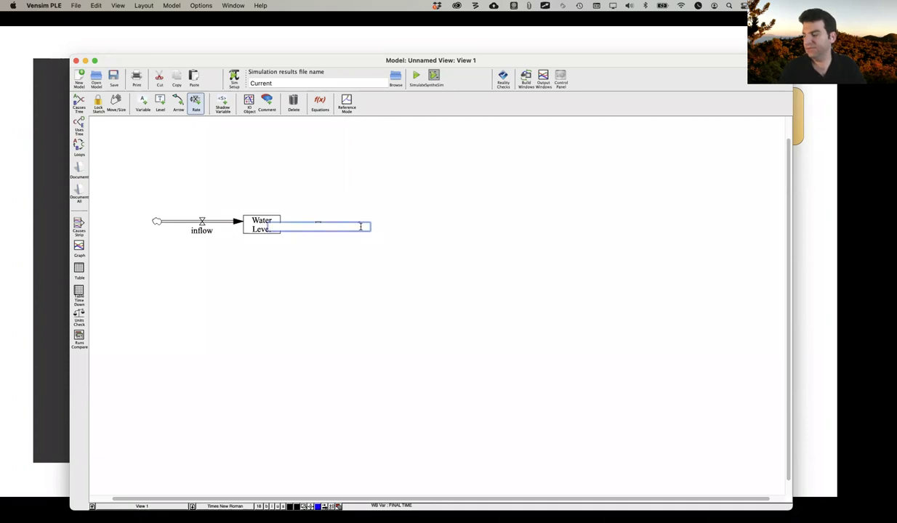
pyautogui.write('outflow')
pyautogui.press('Return')
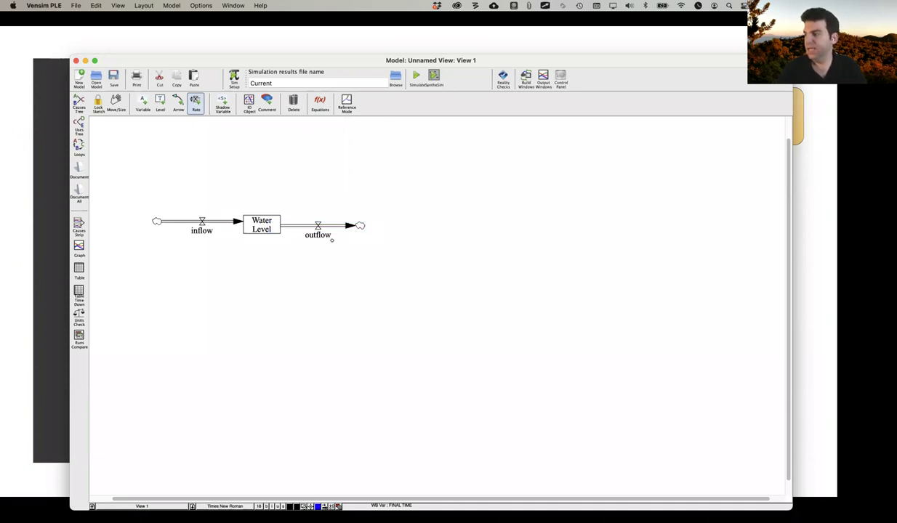
# Open the Water Level equation and examine the inflow and outflow terms inside its integral
pyautogui.click(319, 103)
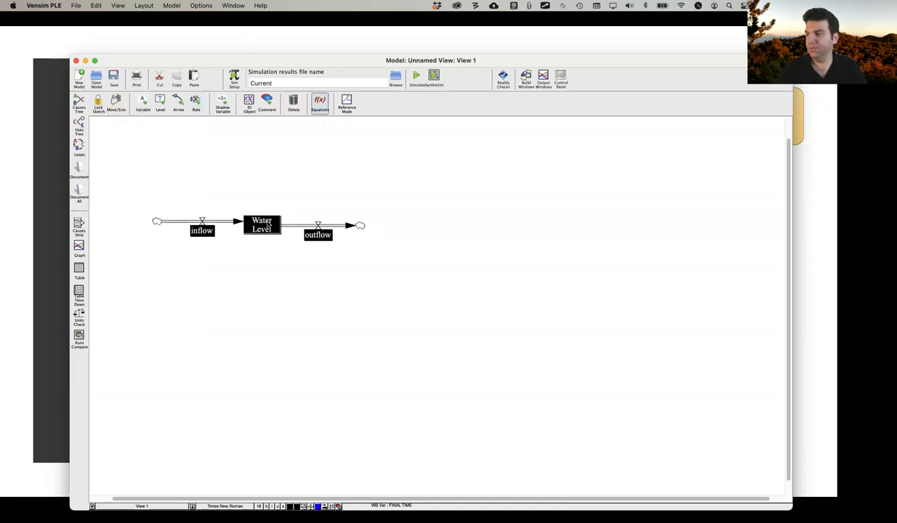
pyautogui.click(267, 225)
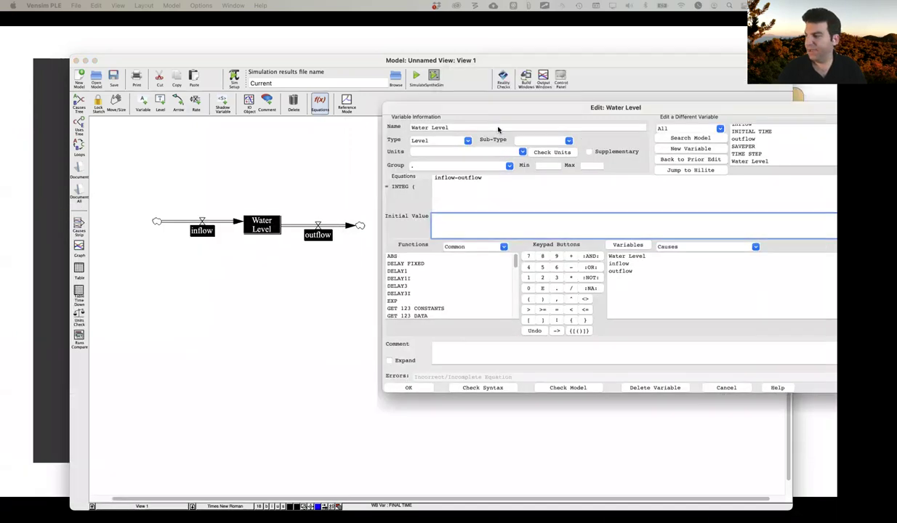
pyautogui.click(318, 204)
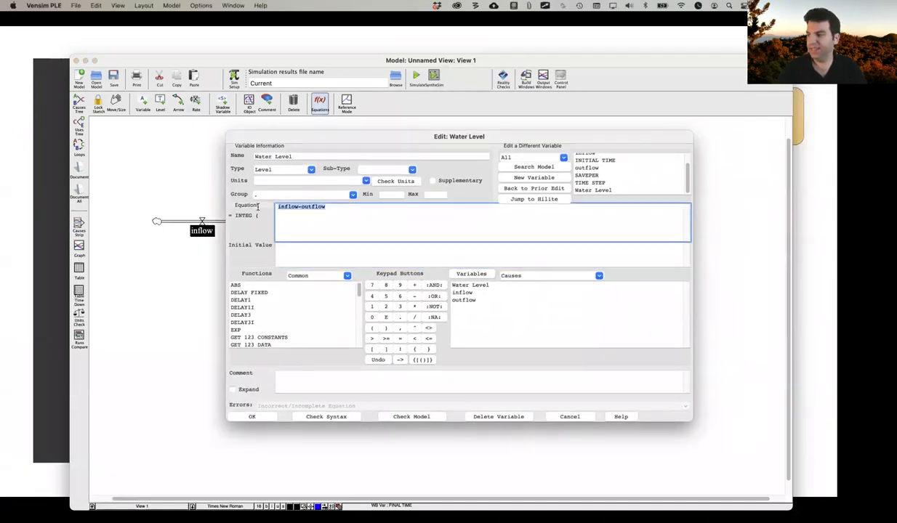
pyautogui.click(310, 222)
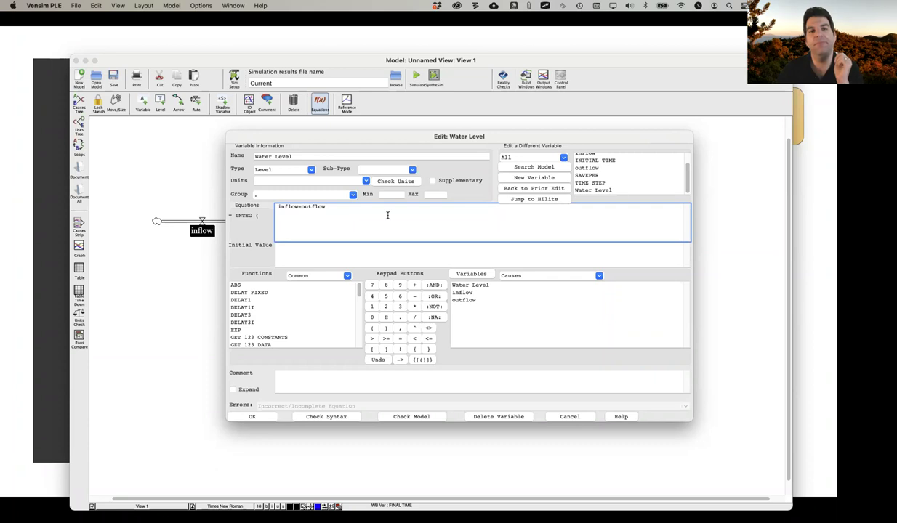
pyautogui.tripleClick(276, 209)
pyautogui.click(295, 209)
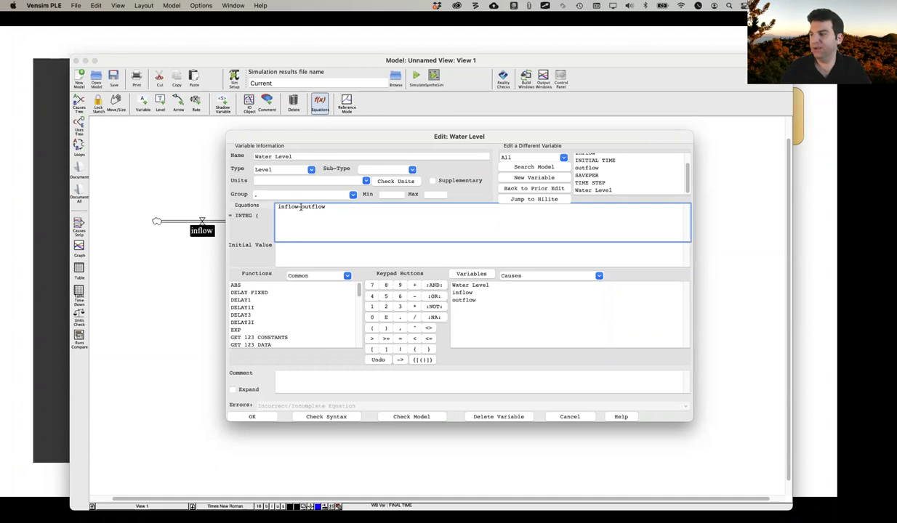
pyautogui.moveTo(298, 207); pyautogui.dragTo(271, 209)
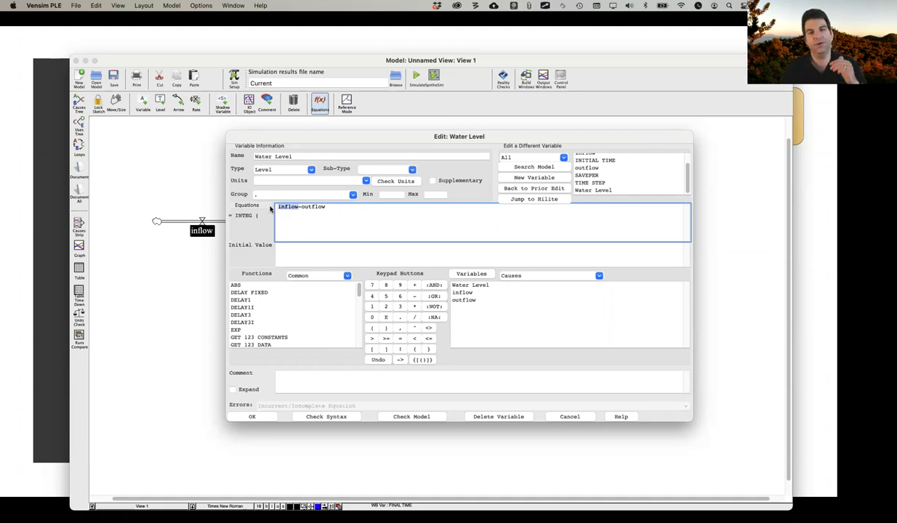
pyautogui.doubleClick(320, 207)
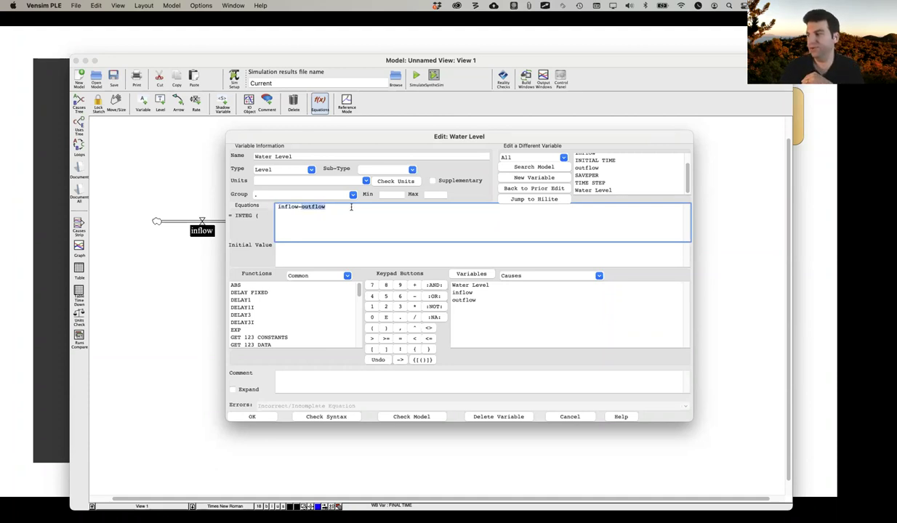
pyautogui.moveTo(351, 207); pyautogui.dragTo(267, 208)
pyautogui.click(294, 216)
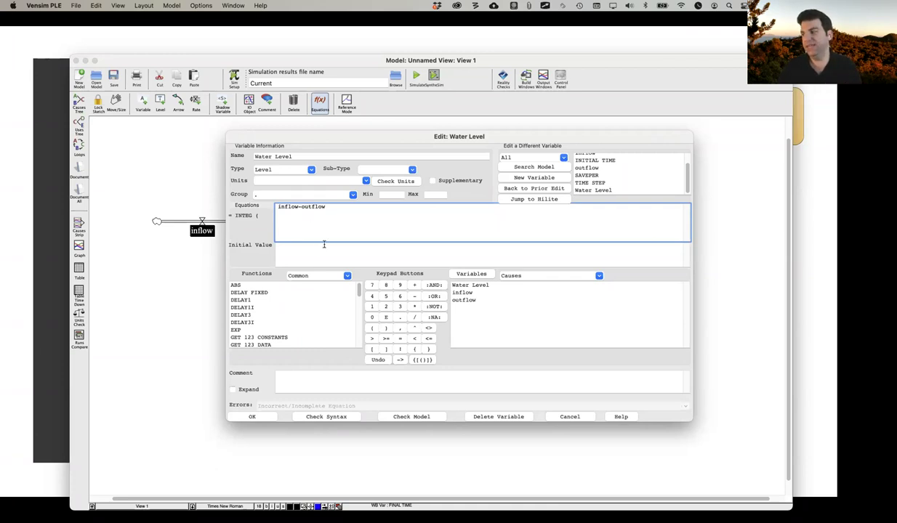
# Set Water Level's initial value to 0 and reposition the equation dialog over the sketch
pyautogui.click(278, 253)
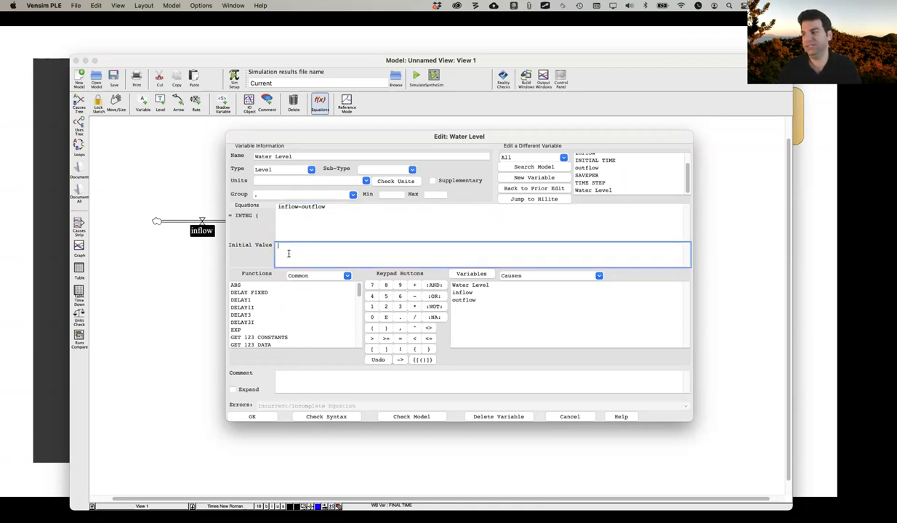
pyautogui.write('0')
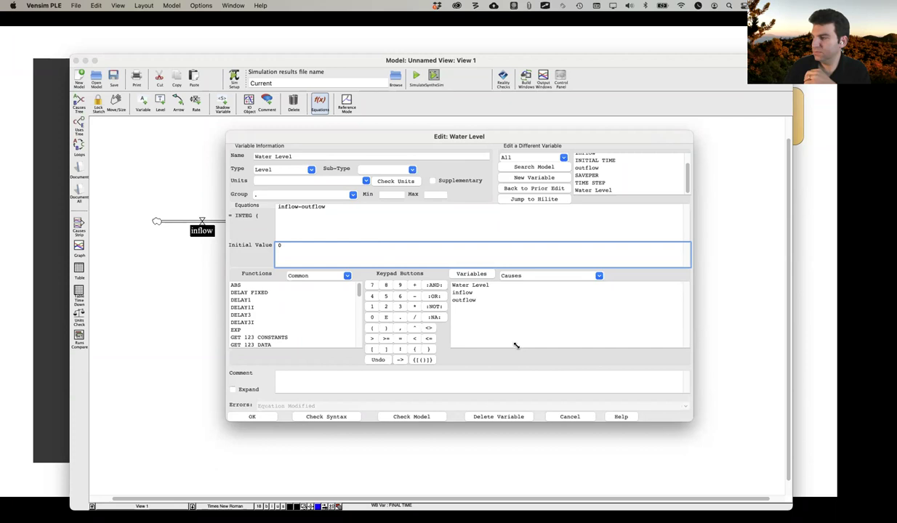
pyautogui.moveTo(420, 137); pyautogui.dragTo(566, 160)
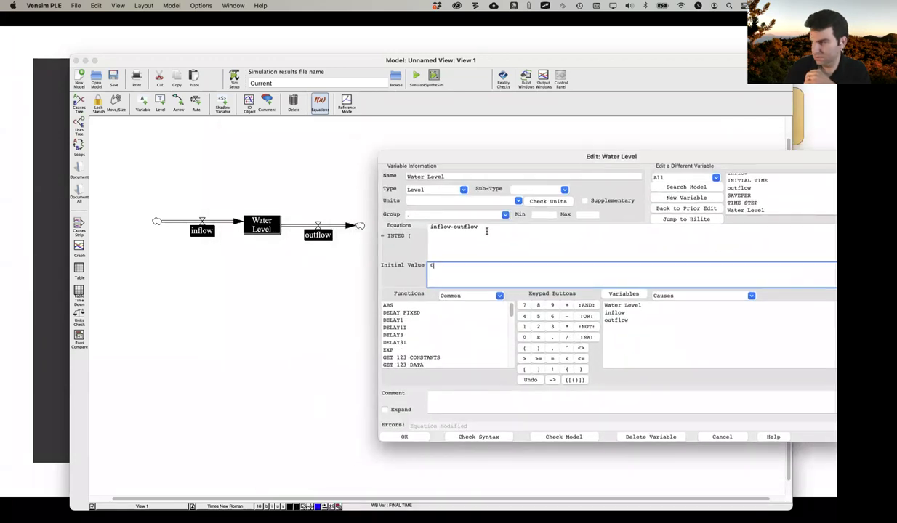
pyautogui.click(486, 231)
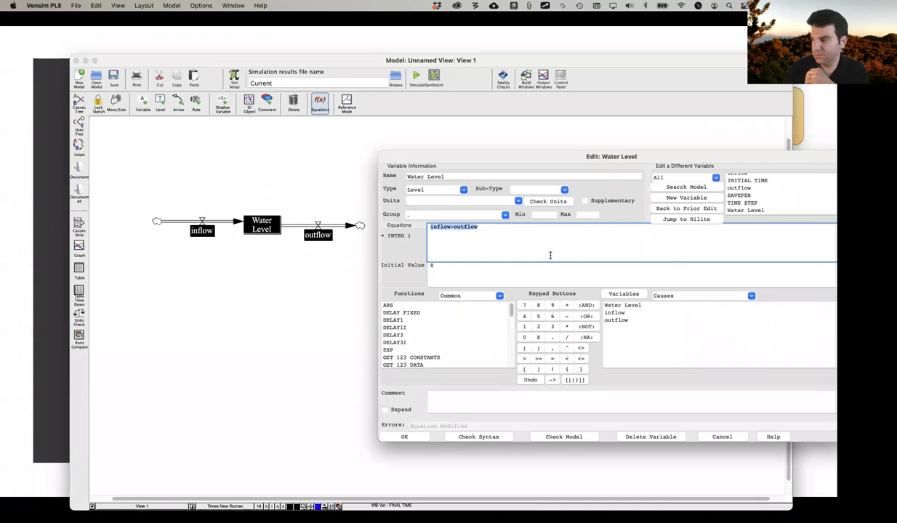
pyautogui.click(431, 266)
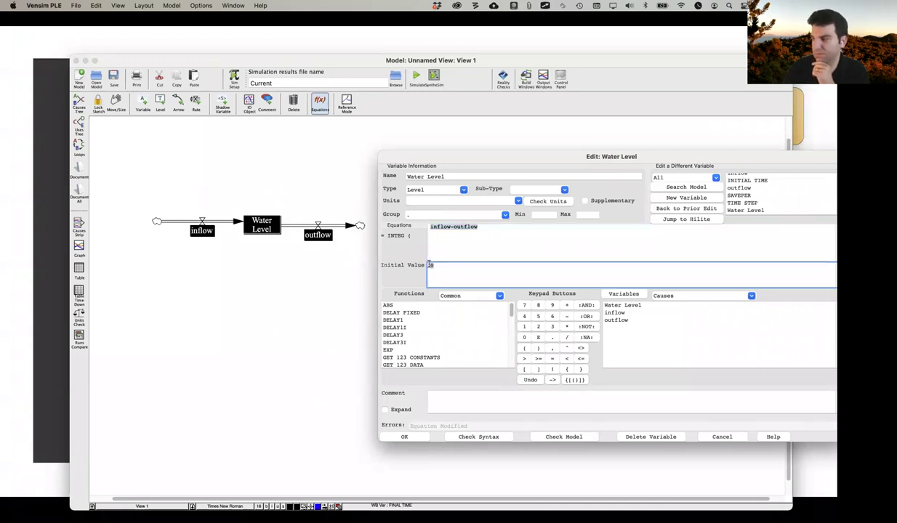
pyautogui.moveTo(488, 158); pyautogui.dragTo(486, 132)
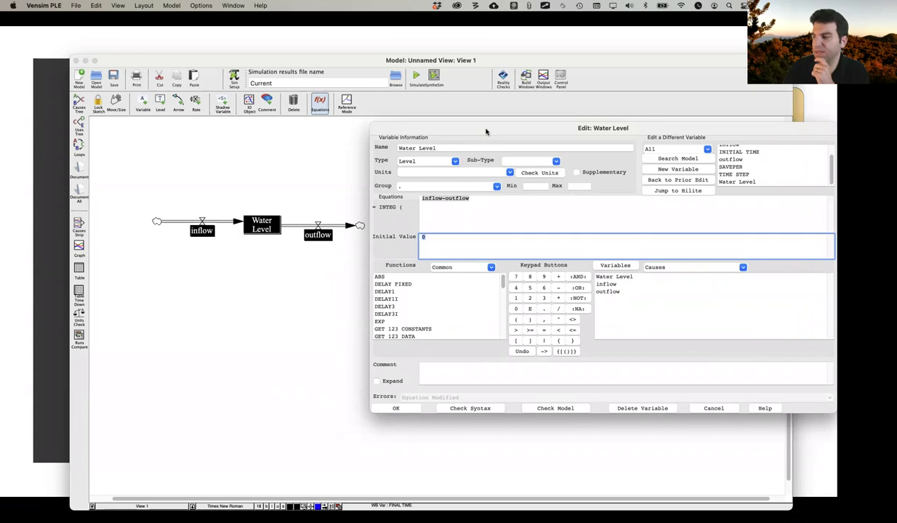
pyautogui.moveTo(486, 132); pyautogui.dragTo(288, 131)
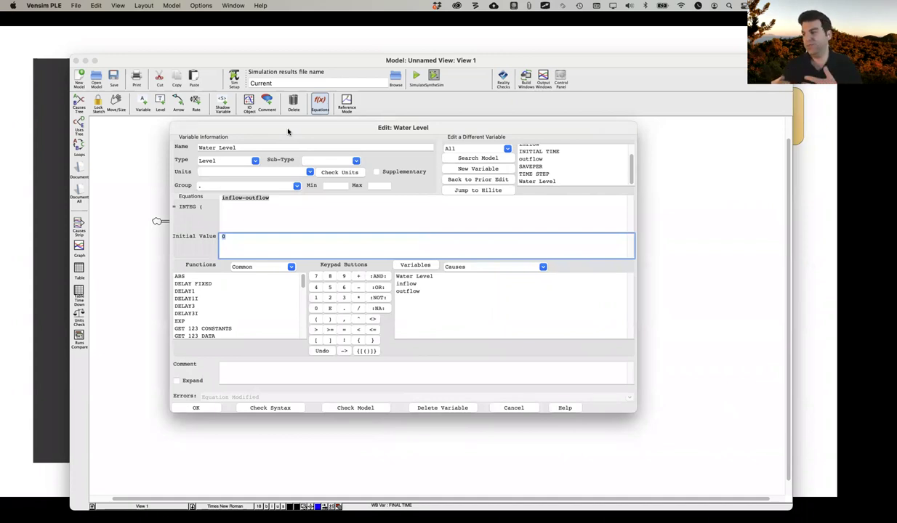
# Examine the Water Level integral expression together with its initial value
pyautogui.click(266, 204)
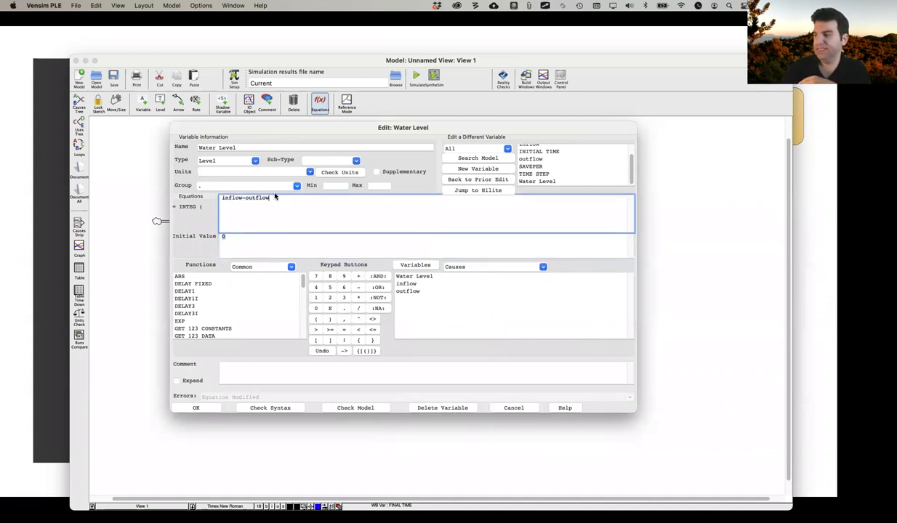
pyautogui.moveTo(268, 198); pyautogui.dragTo(182, 192)
pyautogui.click(230, 235)
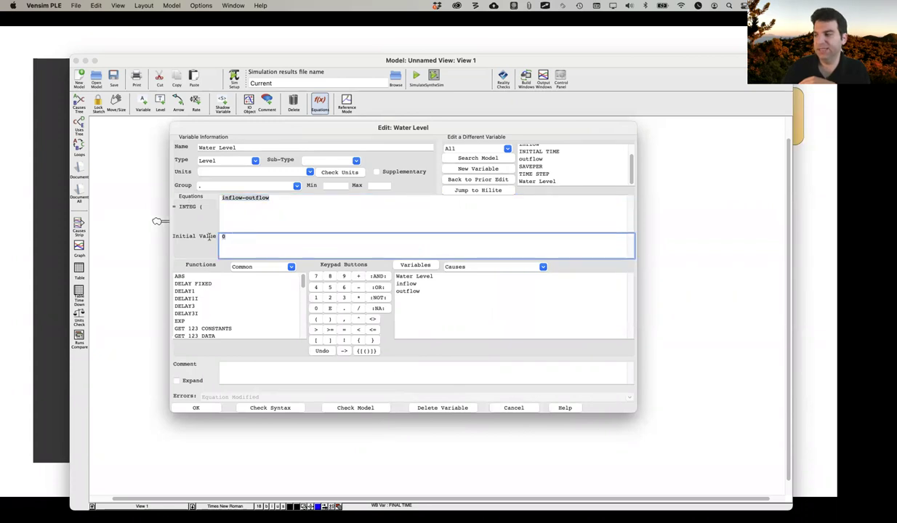
pyautogui.click(282, 204)
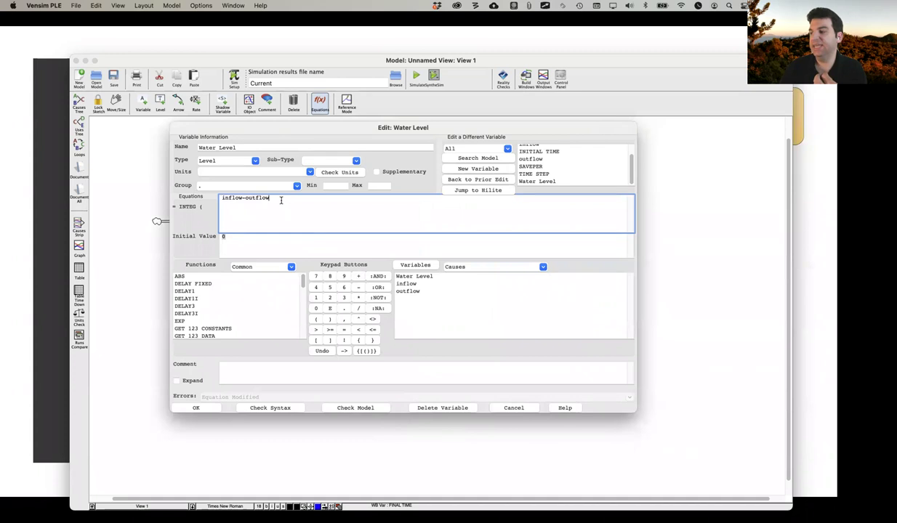
pyautogui.moveTo(271, 197); pyautogui.dragTo(178, 195)
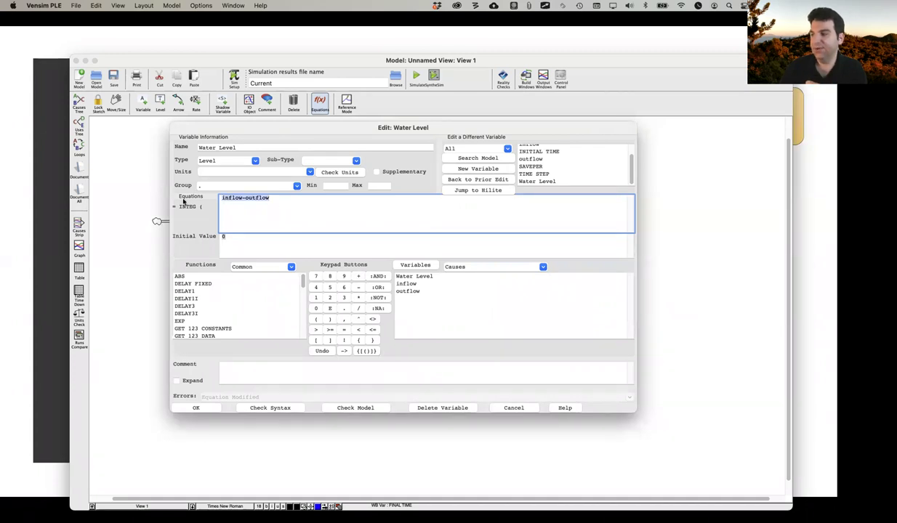
pyautogui.click(273, 200)
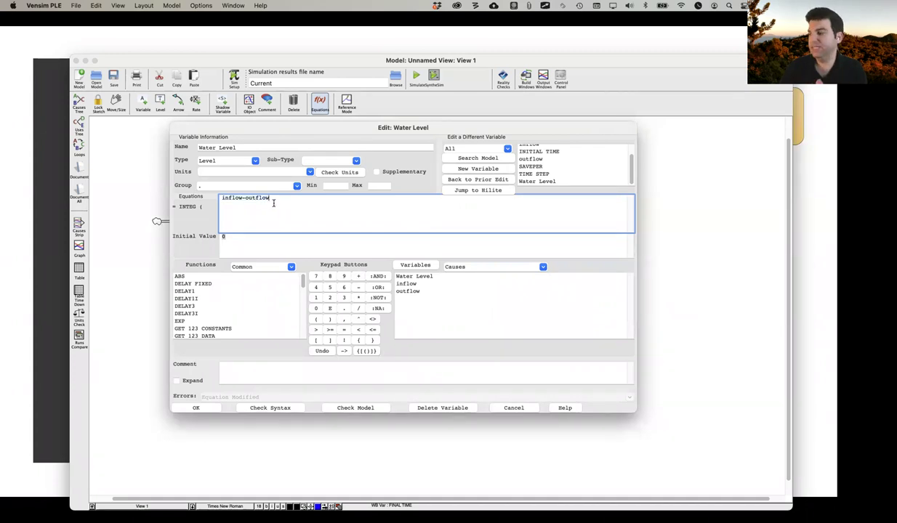
pyautogui.doubleClick(260, 199)
pyautogui.click(315, 211)
# Rewrite the Water Level equation as "Water level = INTEGRAL( inflow-outflow )"
pyautogui.click(215, 193)
pyautogui.write('Water level =')
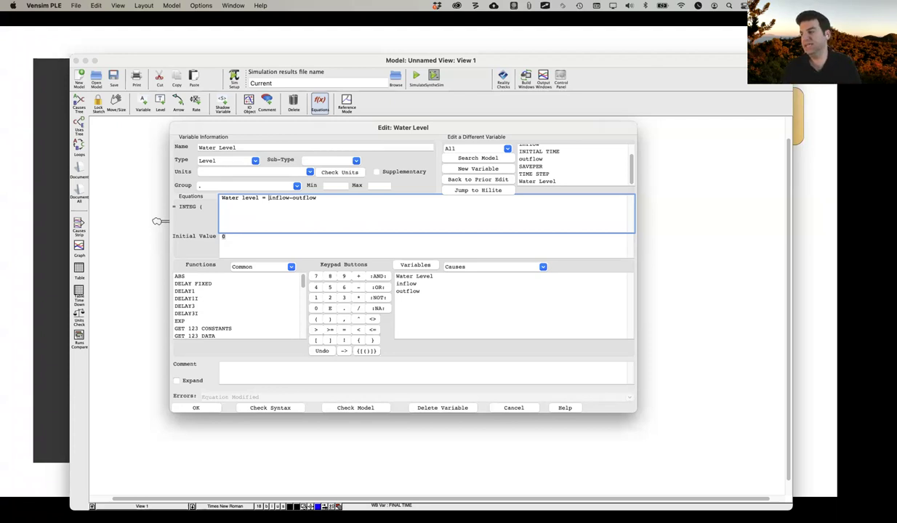
pyautogui.write('INTEGRAL( ')
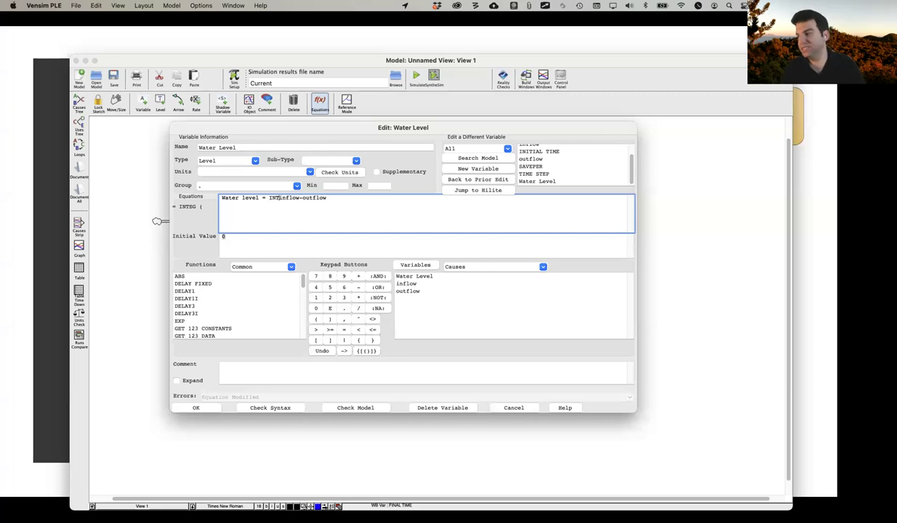
pyautogui.write(' )')
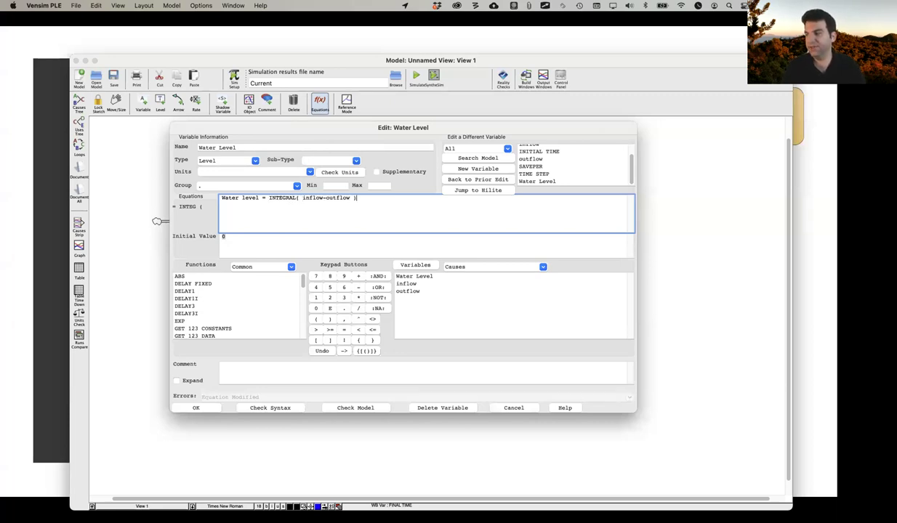
# Replace the Water Level equation text with "inflow-outflow"
pyautogui.press('super+a')
pyautogui.write('inflow-')
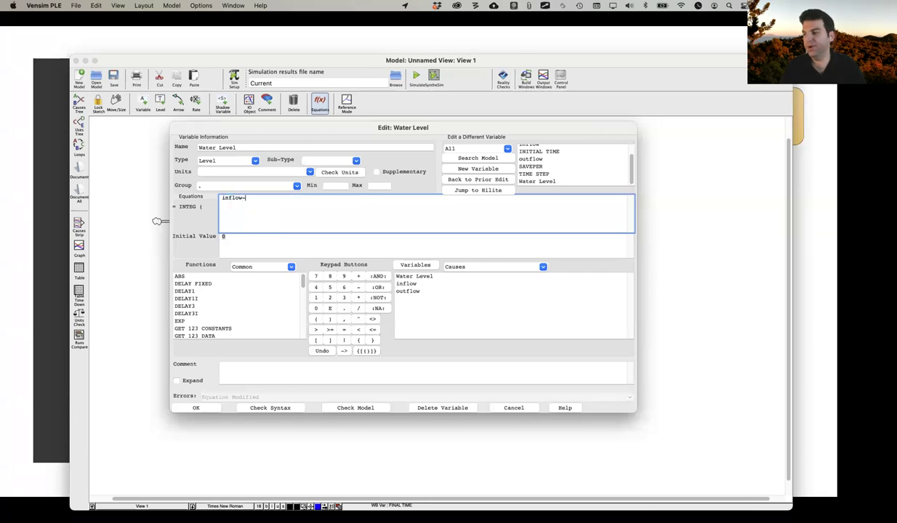
pyautogui.write('outflow')
pyautogui.press('super+a')
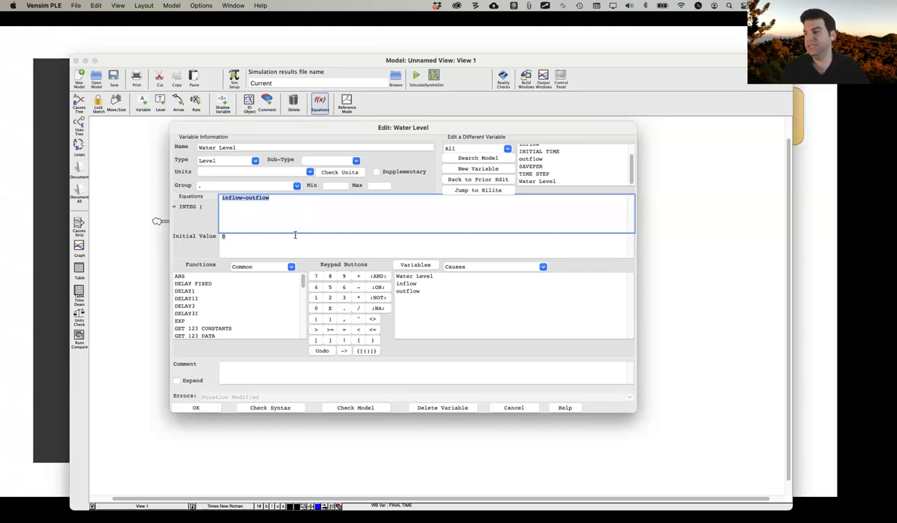
# Discard the Water Level equation edits and minimize the model window to return to the slides
pyautogui.click(250, 239)
pyautogui.moveTo(261, 127); pyautogui.dragTo(226, 297)
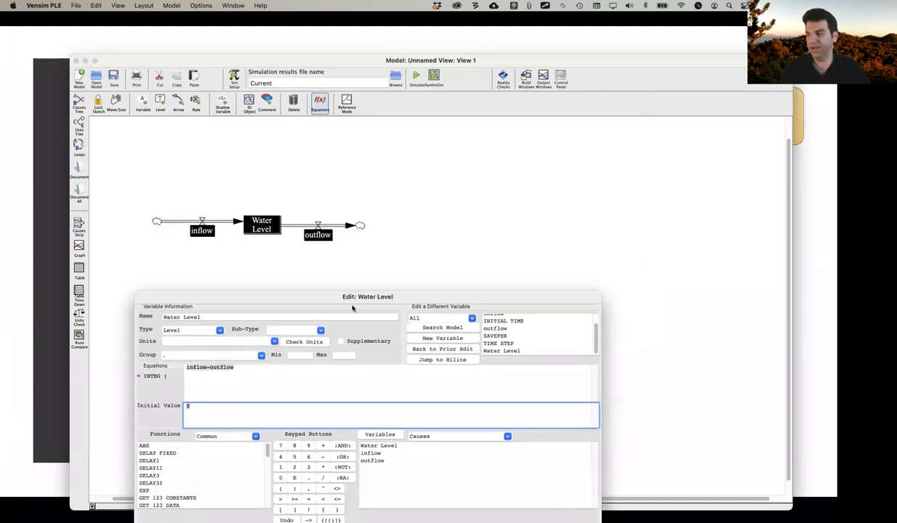
pyautogui.click(234, 368)
pyautogui.tripleClick(201, 367)
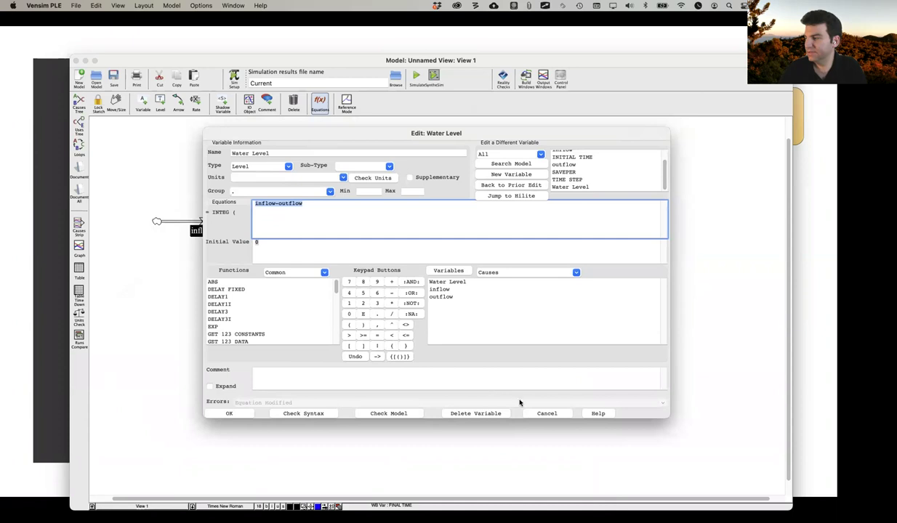
pyautogui.click(539, 410)
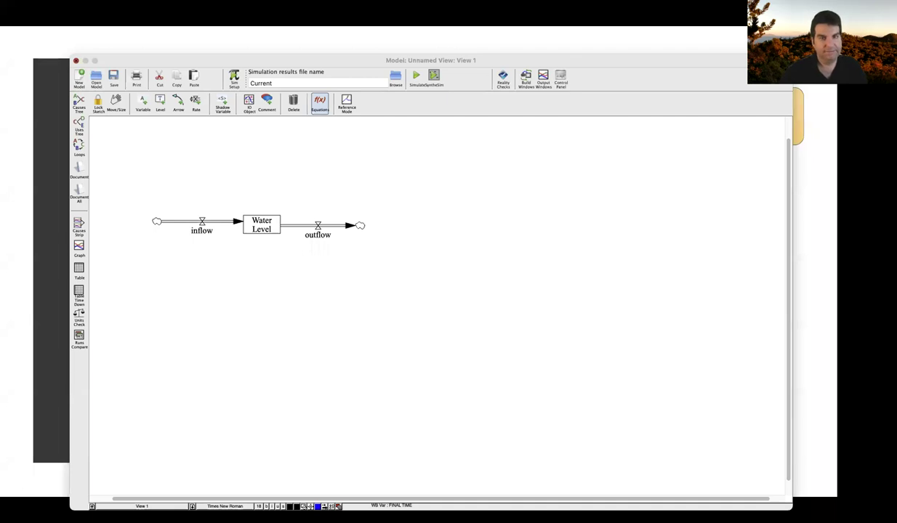
pyautogui.press('super+m')
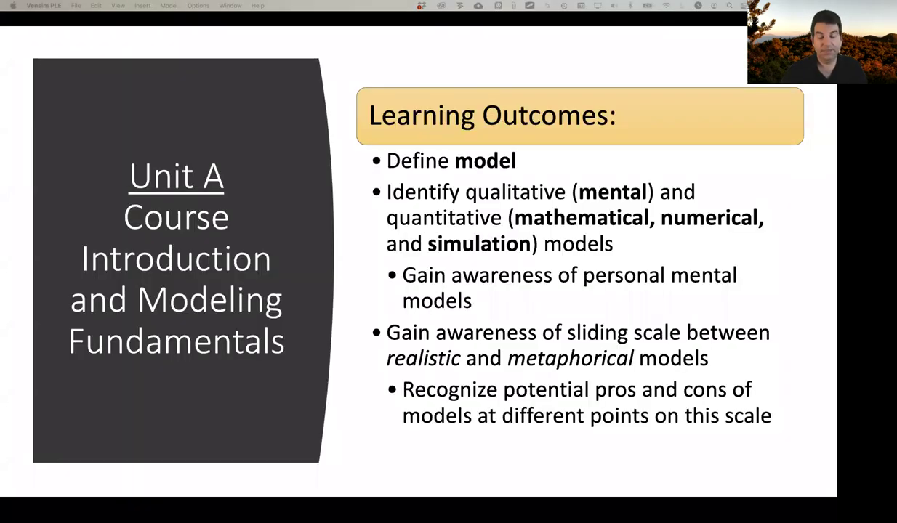